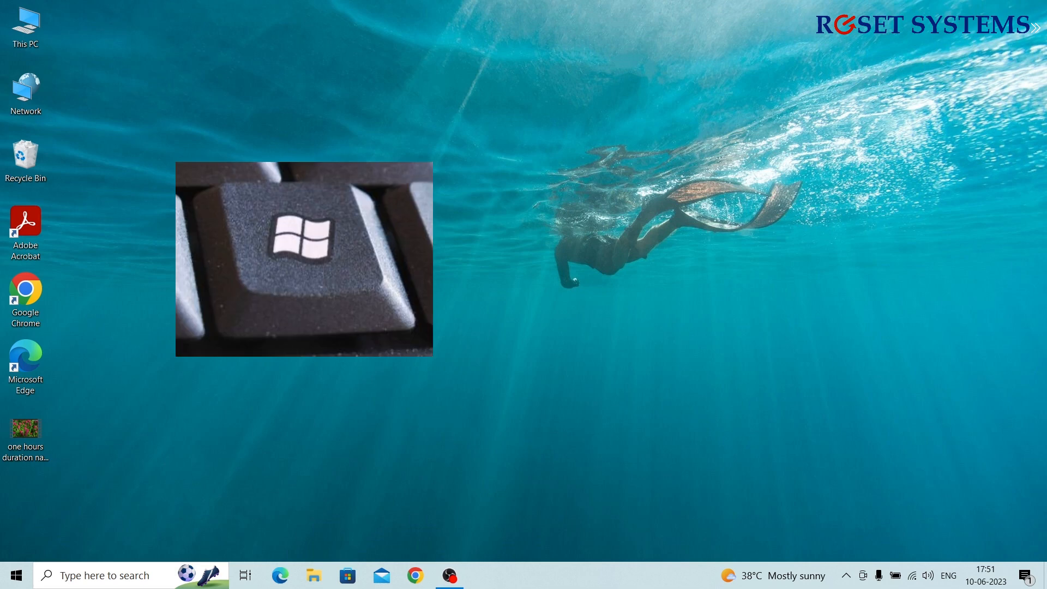
Launch Computer Management from Start search and bring up the actions for Local Users and Groups > Users
{"action": "key", "text": "super"}
{"action": "type", "text": "comp"}
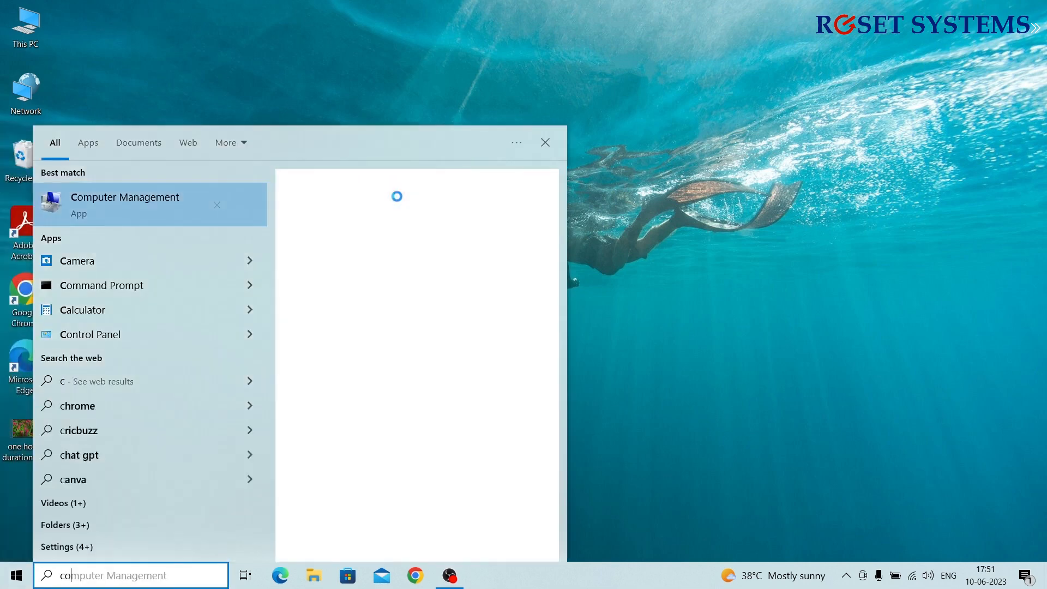
{"action": "type", "text": "uter"}
{"action": "left_click", "coordinate": [397, 201]}
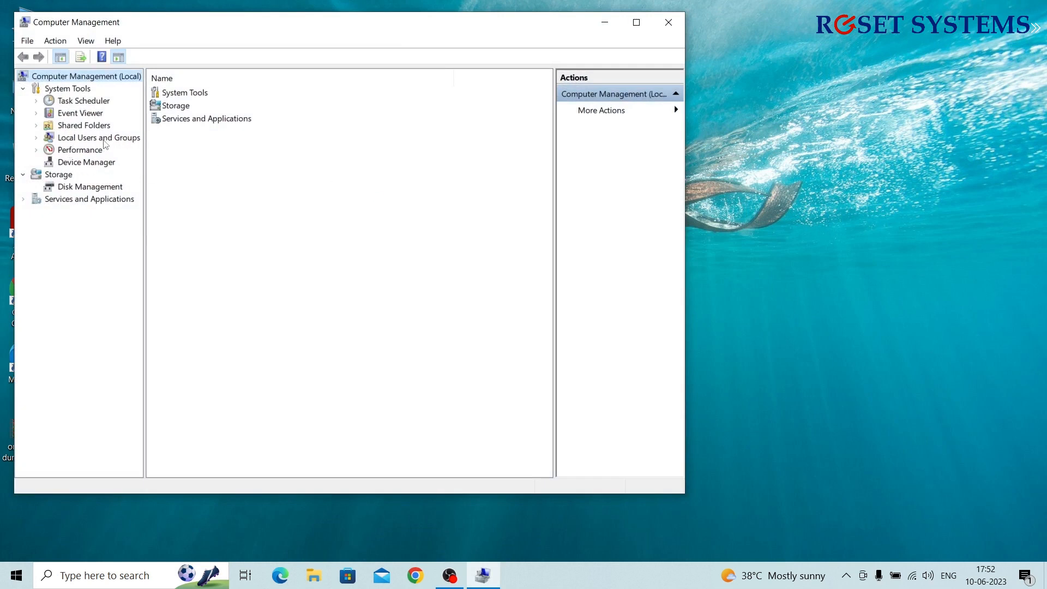
{"action": "double_click", "coordinate": [105, 141]}
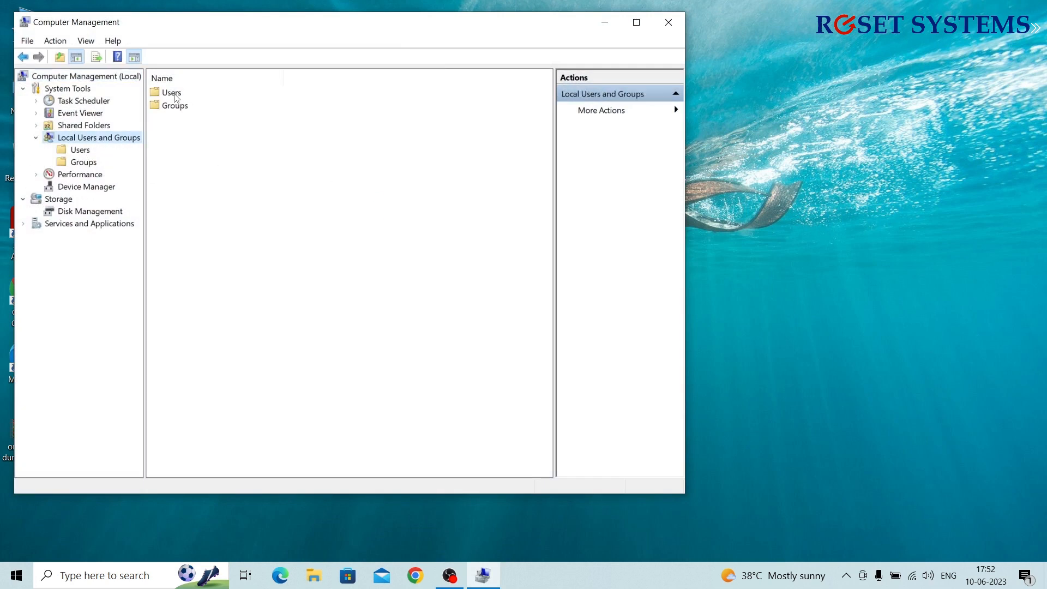
{"action": "left_click", "coordinate": [168, 97]}
{"action": "right_click", "coordinate": [168, 97]}
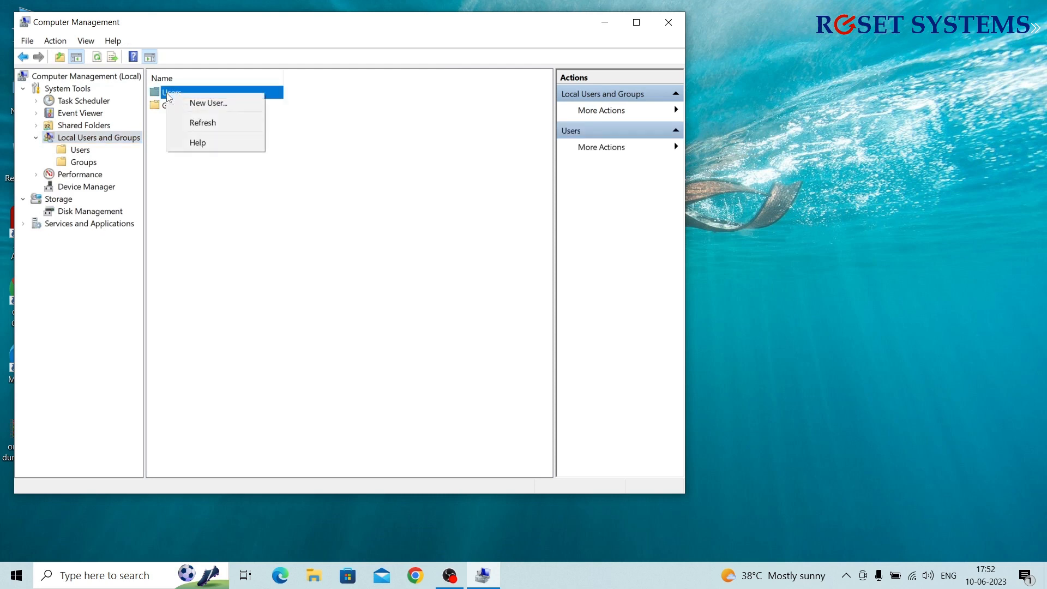
Create a local user with user name, full name and password, without forcing a password change at next logon
{"action": "left_click", "coordinate": [218, 110]}
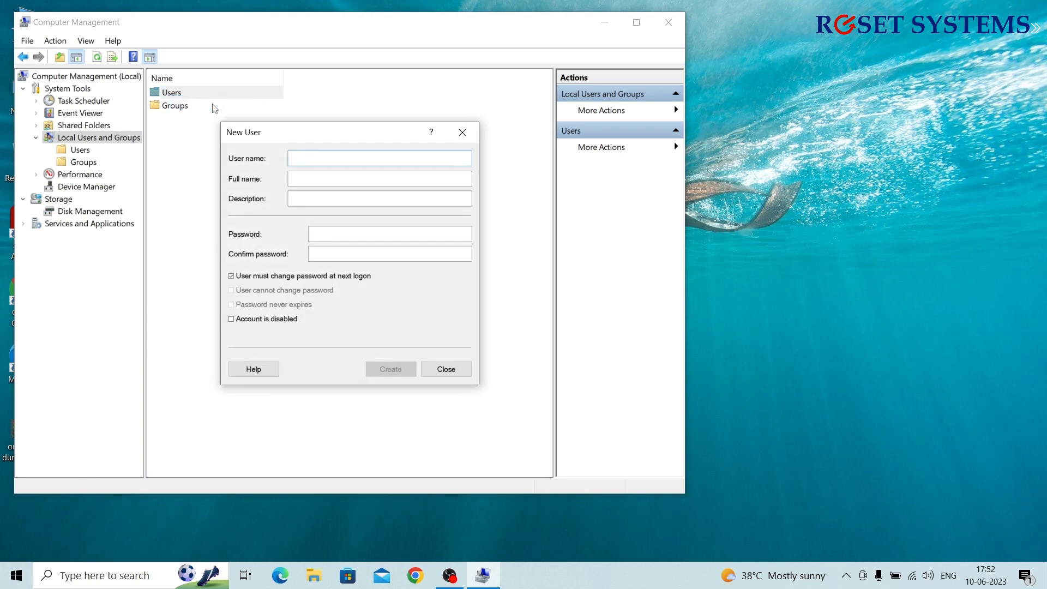
{"action": "type", "text": "john"}
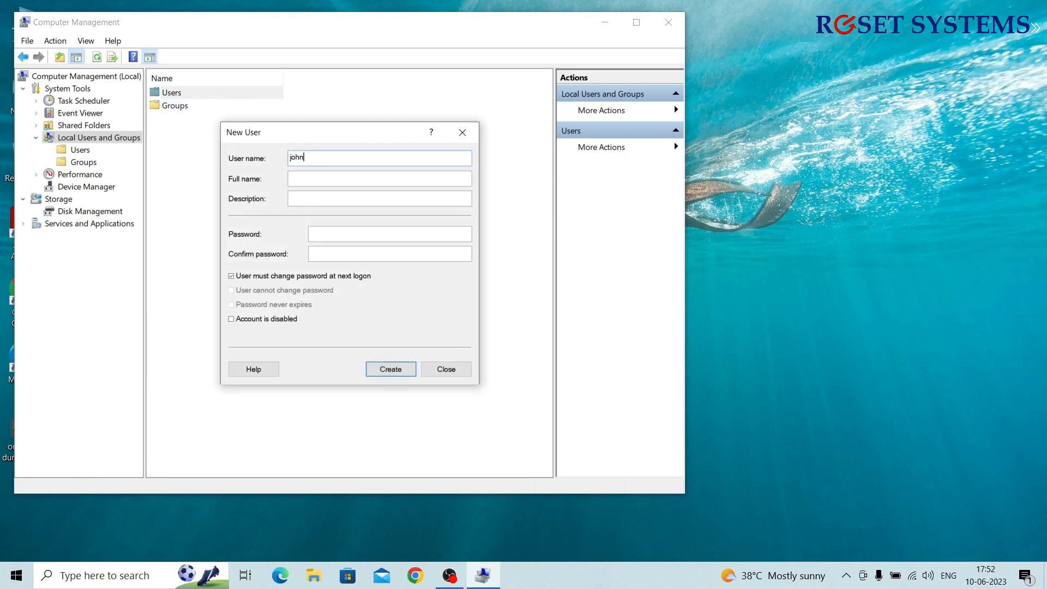
{"action": "type", "text": "john peter"}
{"action": "left_click", "coordinate": [321, 235]}
{"action": "type", "text": "1234"}
{"action": "key", "text": "Tab"}
{"action": "type", "text": "1234"}
{"action": "left_click", "coordinate": [231, 278]}
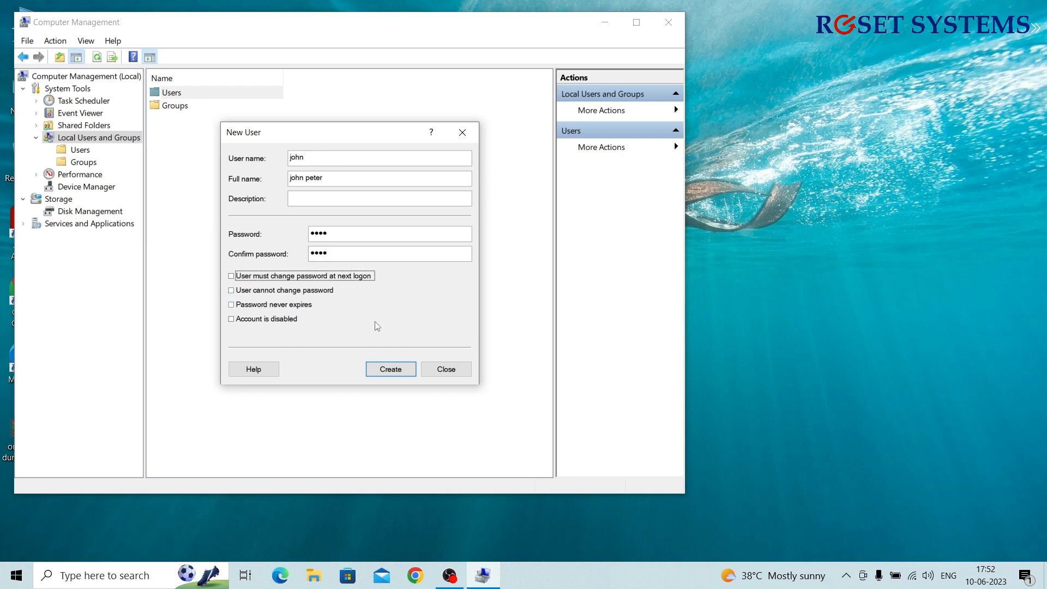
{"action": "left_click", "coordinate": [381, 371]}
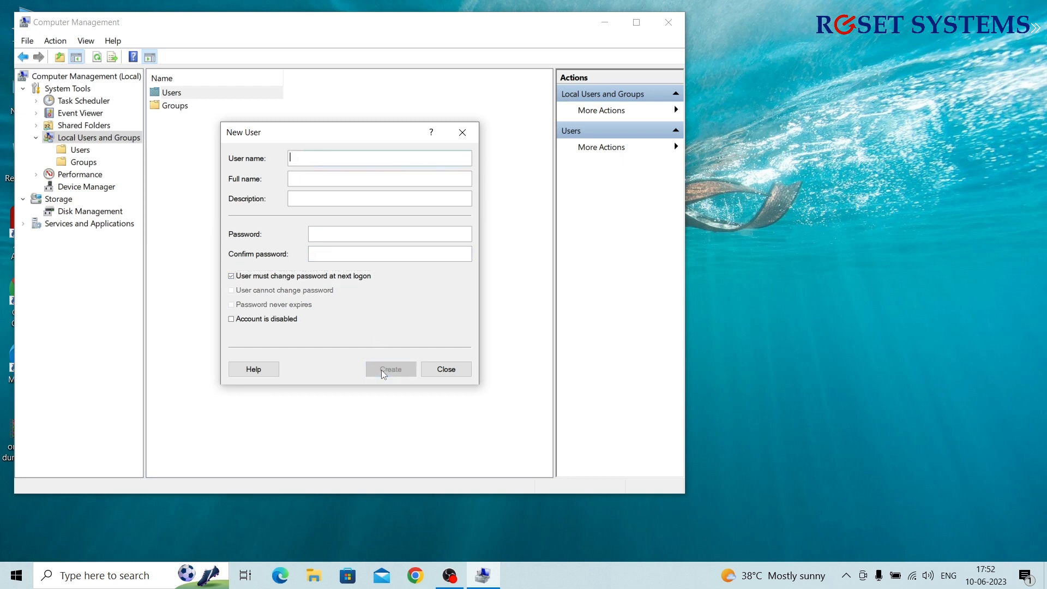
{"action": "left_click", "coordinate": [446, 369]}
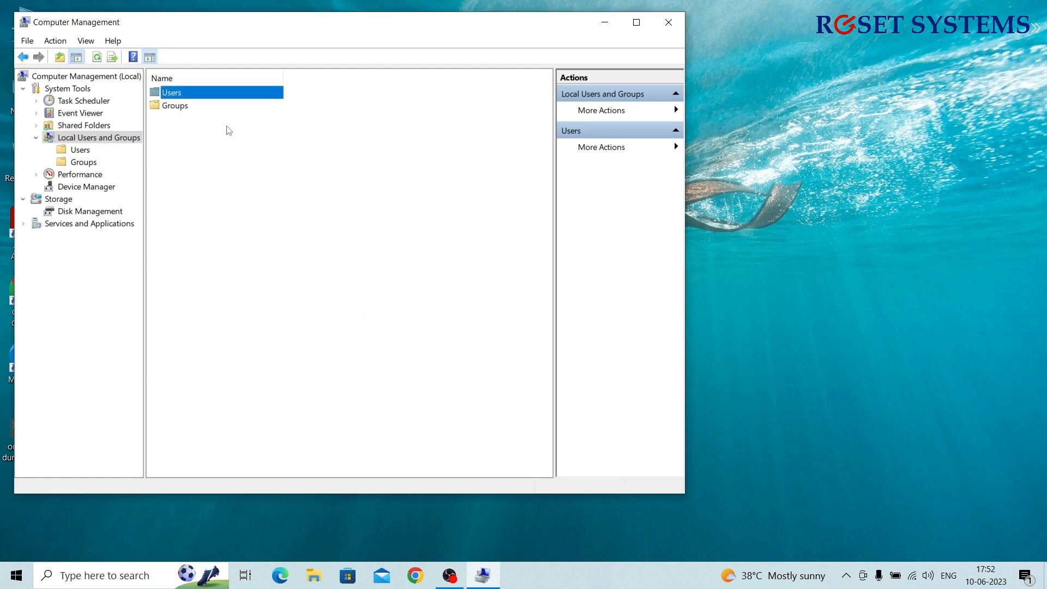
Check the new account in the Users list, then close Computer Management
{"action": "double_click", "coordinate": [208, 97]}
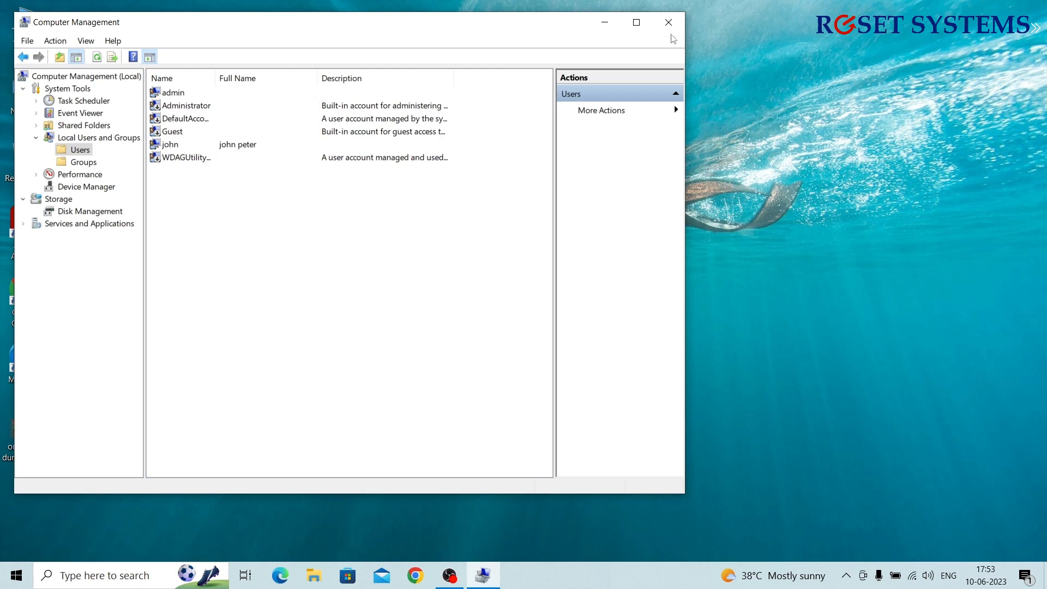
{"action": "left_click", "coordinate": [674, 30]}
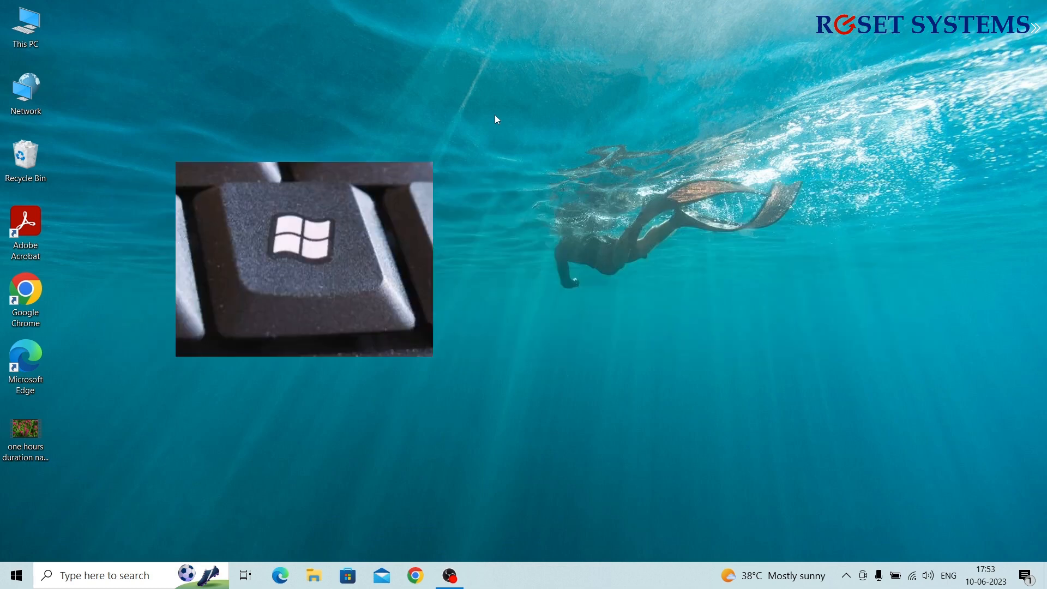
Open Settings > Accounts > Family & other users and begin adding someone else to this PC
{"action": "key", "text": "super"}
{"action": "type", "text": "setting"}
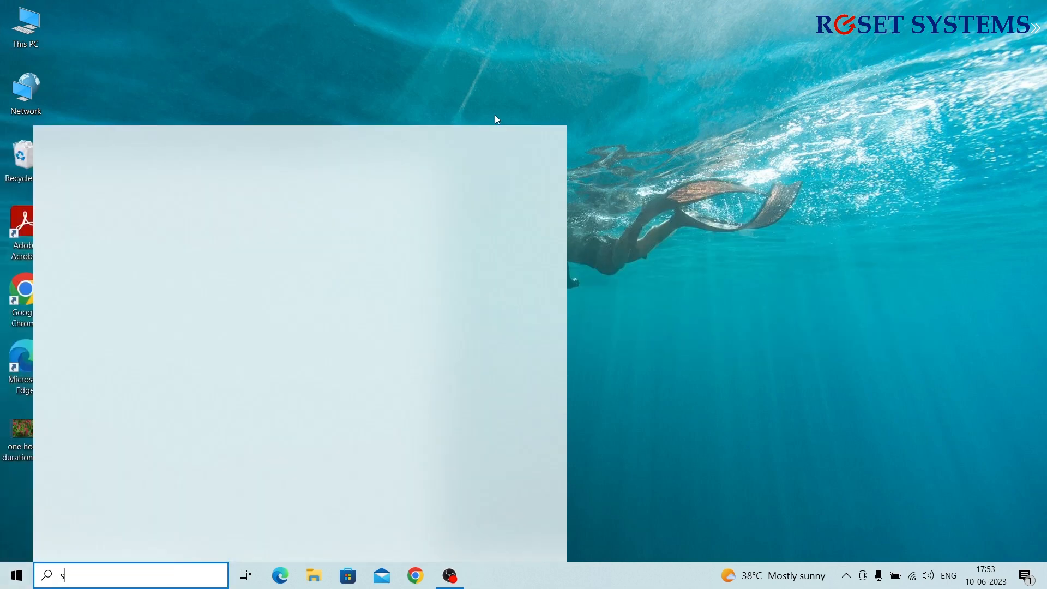
{"action": "type", "text": "s"}
{"action": "key", "text": "Return"}
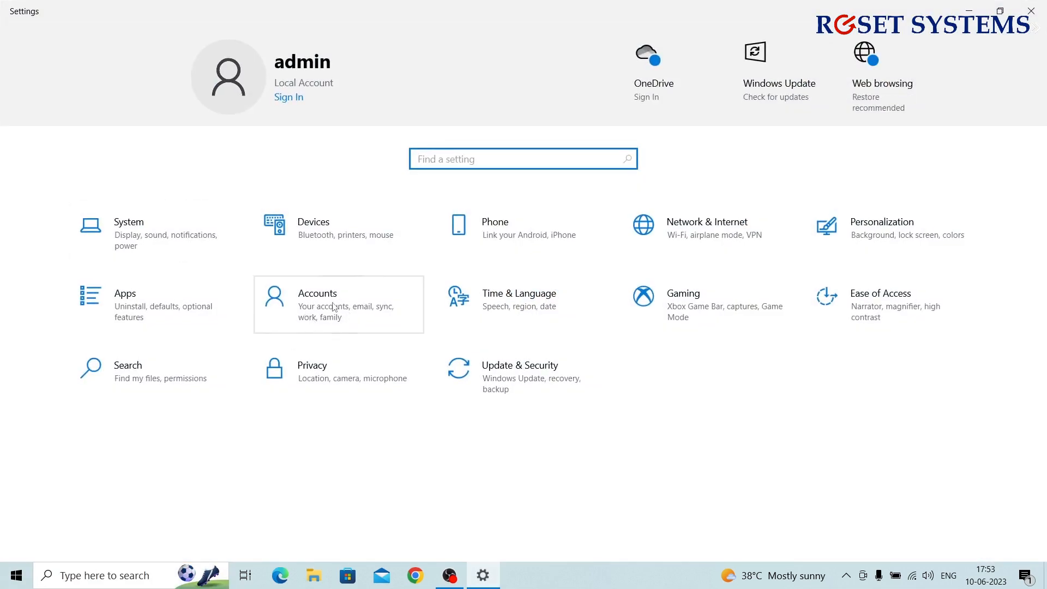
{"action": "left_click", "coordinate": [309, 305]}
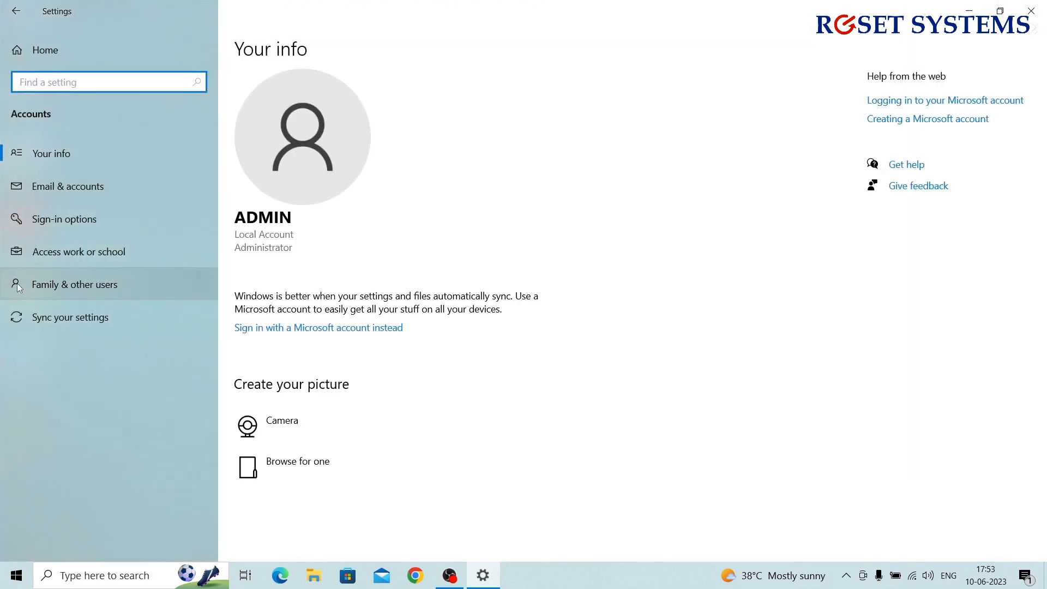
{"action": "left_click", "coordinate": [67, 289]}
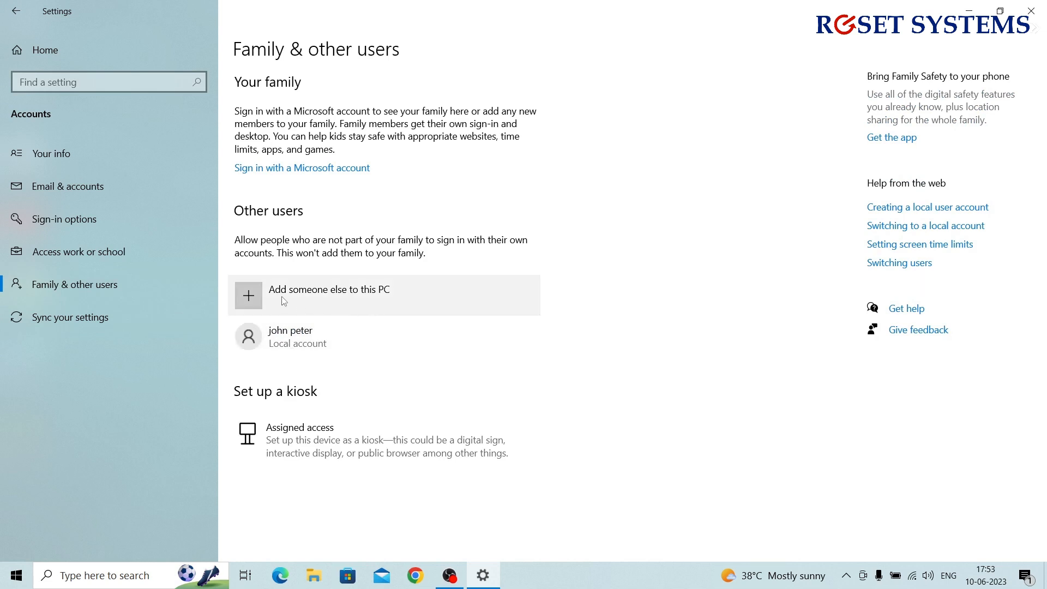
{"action": "left_click", "coordinate": [329, 296]}
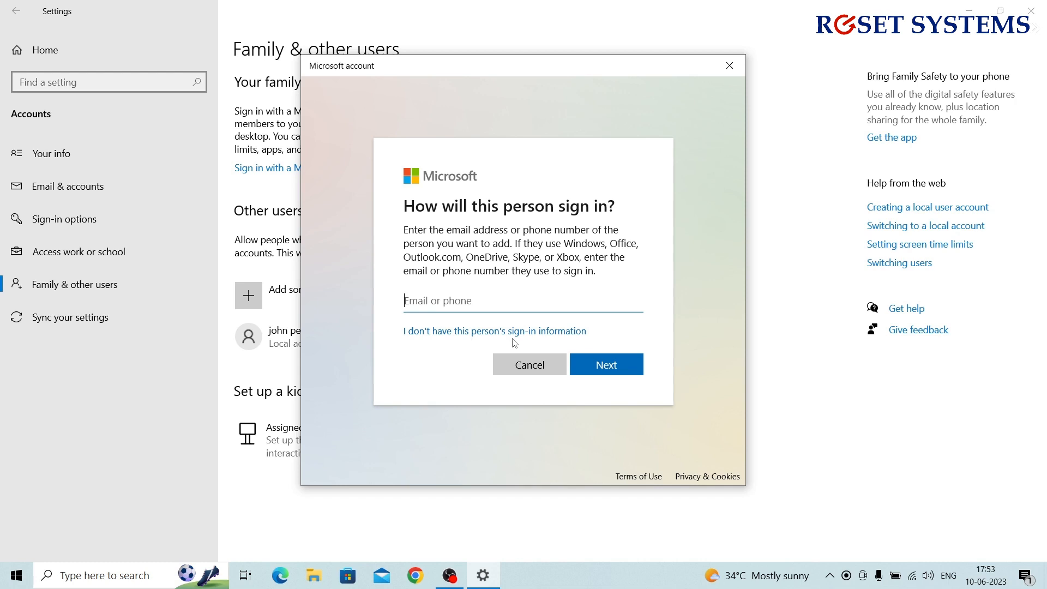
Choose to add a user without a Microsoft account and enter the user name and password twice
{"action": "left_click", "coordinate": [454, 334]}
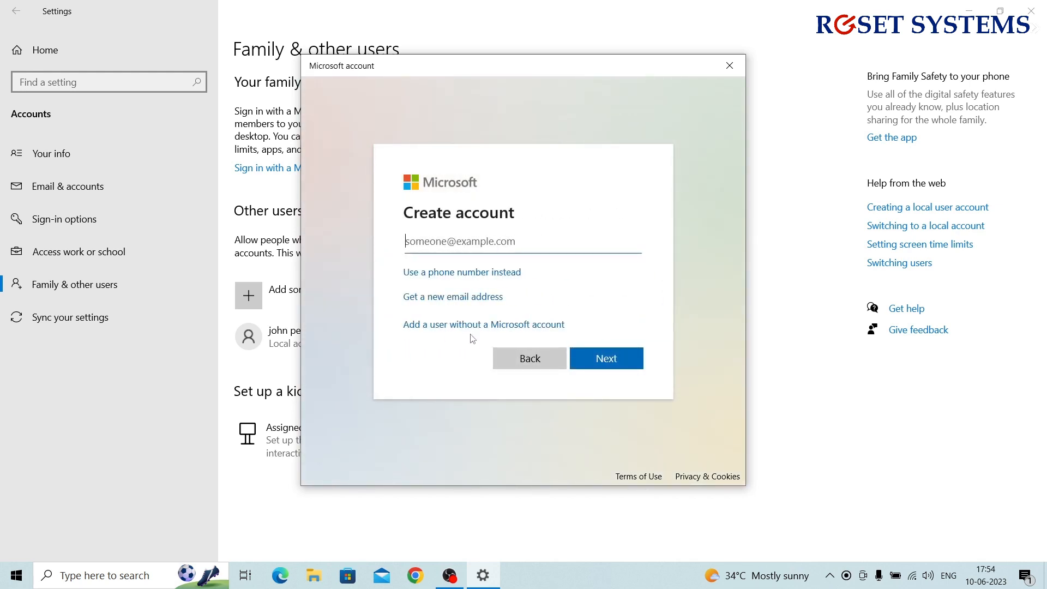
{"action": "left_click", "coordinate": [413, 325]}
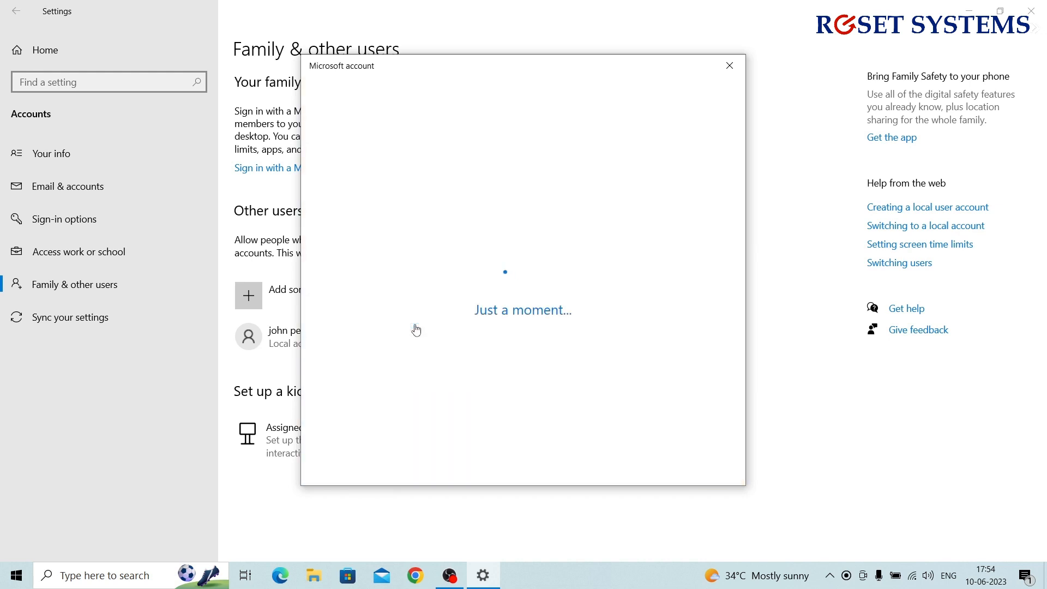
{"action": "type", "text": "paul"}
{"action": "key", "text": "Tab"}
{"action": "type", "text": "1234"}
{"action": "key", "text": "Tab"}
{"action": "type", "text": "1234"}
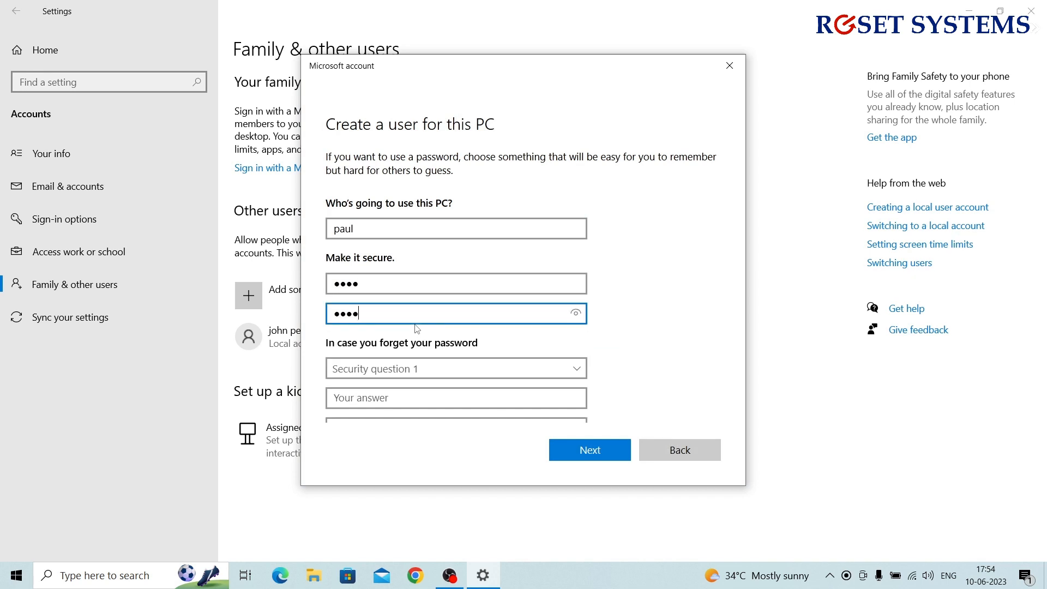
Answer the pet's name, birth city and childhood nickname security questions and create the account
{"action": "key", "text": "Tab"}
{"action": "key", "text": "Down"}
{"action": "key", "text": "Tab"}
{"action": "type", "text": "Speedy"}
{"action": "key", "text": "Tab"}
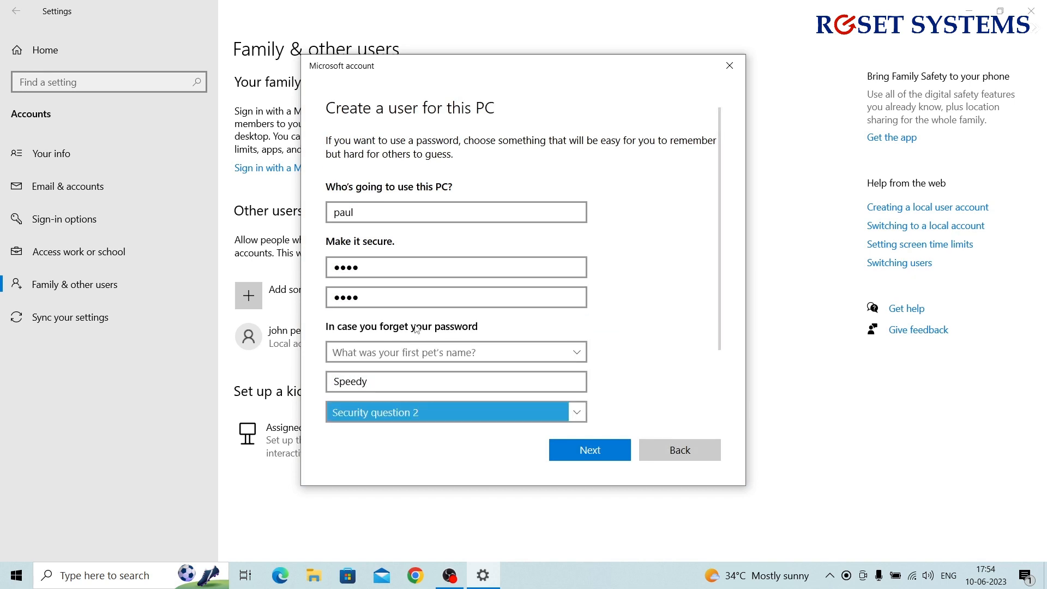
{"action": "key", "text": "Down"}
{"action": "key", "text": "Tab"}
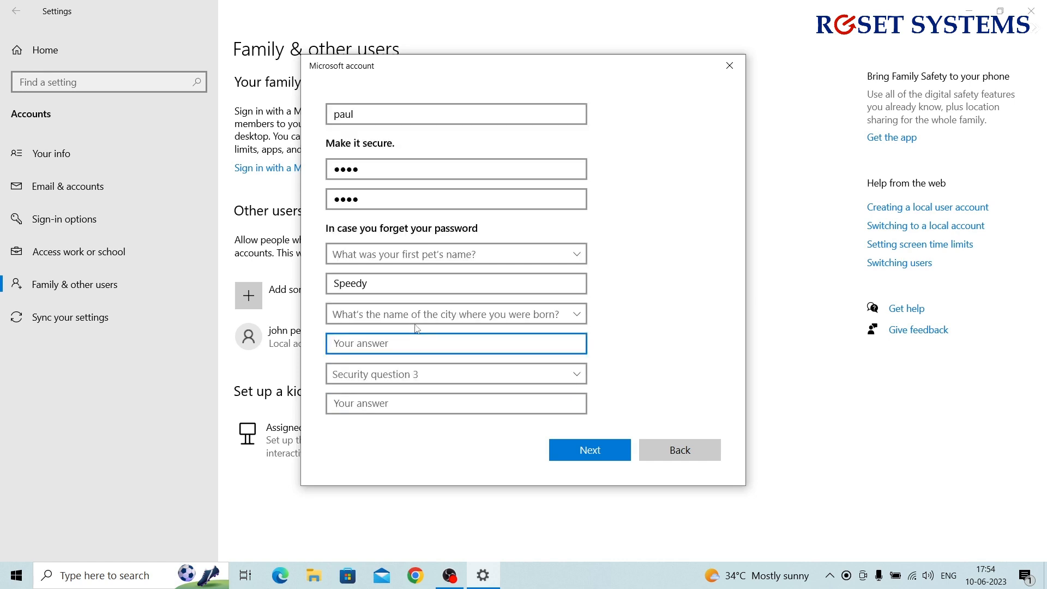
{"action": "type", "text": "Goa"}
{"action": "key", "text": "Tab"}
{"action": "key", "text": "Down"}
{"action": "key", "text": "Tab"}
{"action": "type", "text": "Sama"}
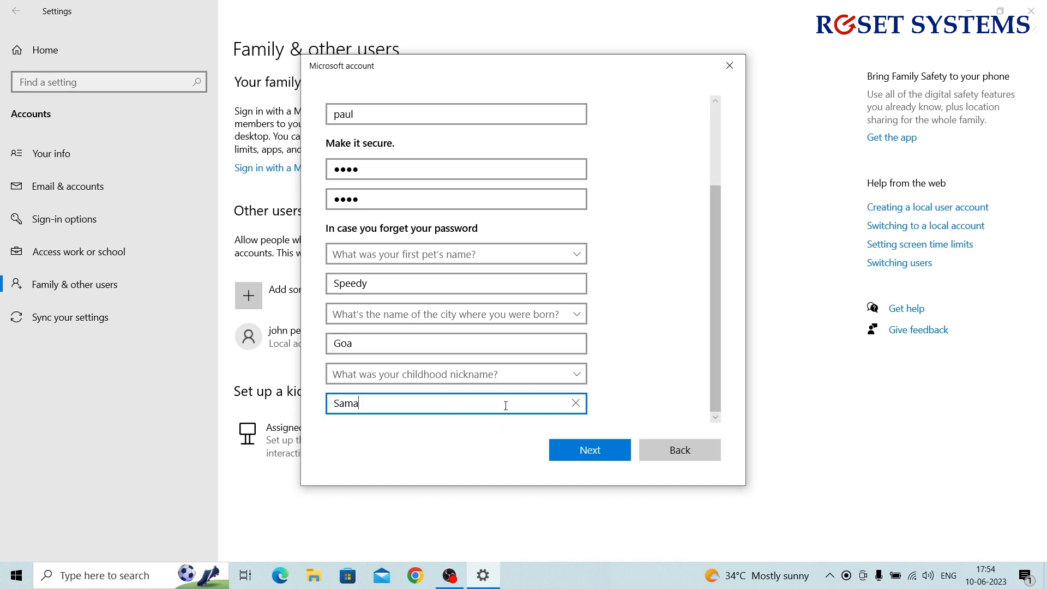
{"action": "left_click", "coordinate": [598, 458]}
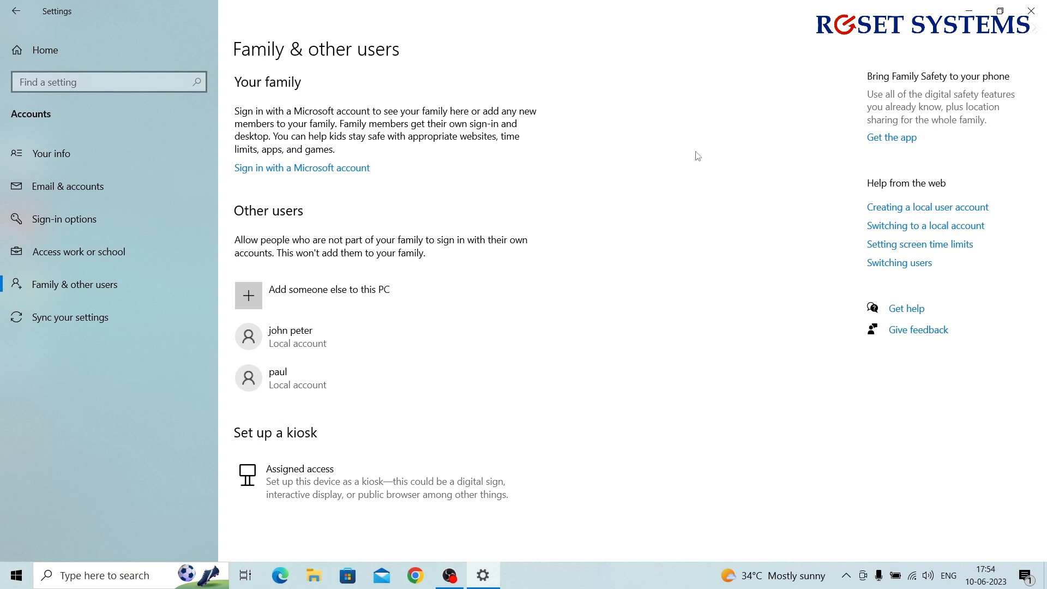
Close the Settings window
{"action": "left_click", "coordinate": [1030, 17]}
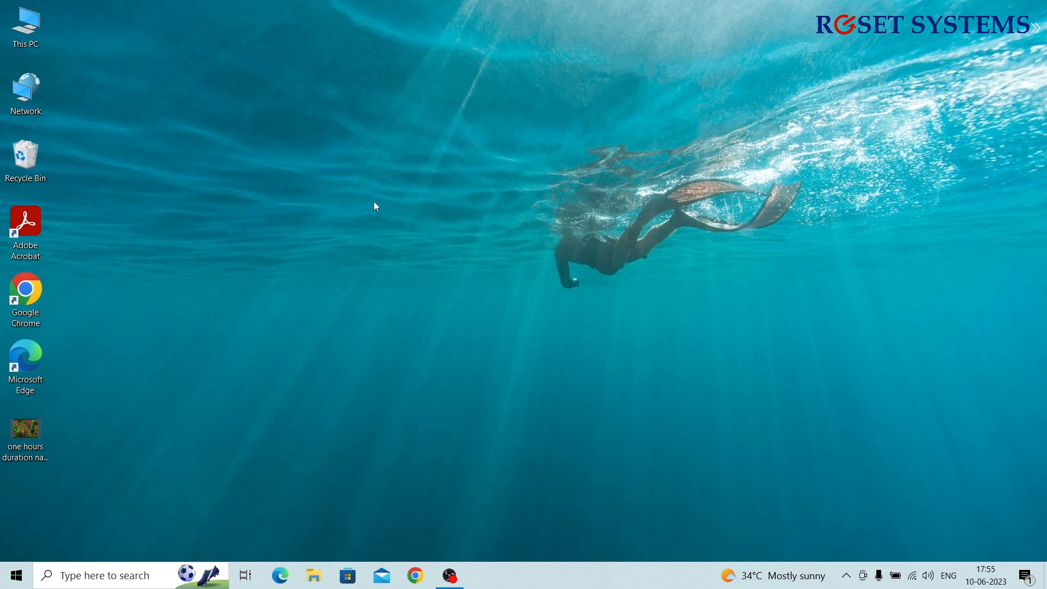
Launch netplwiz from Start search and begin adding a new user
{"action": "key", "text": "super"}
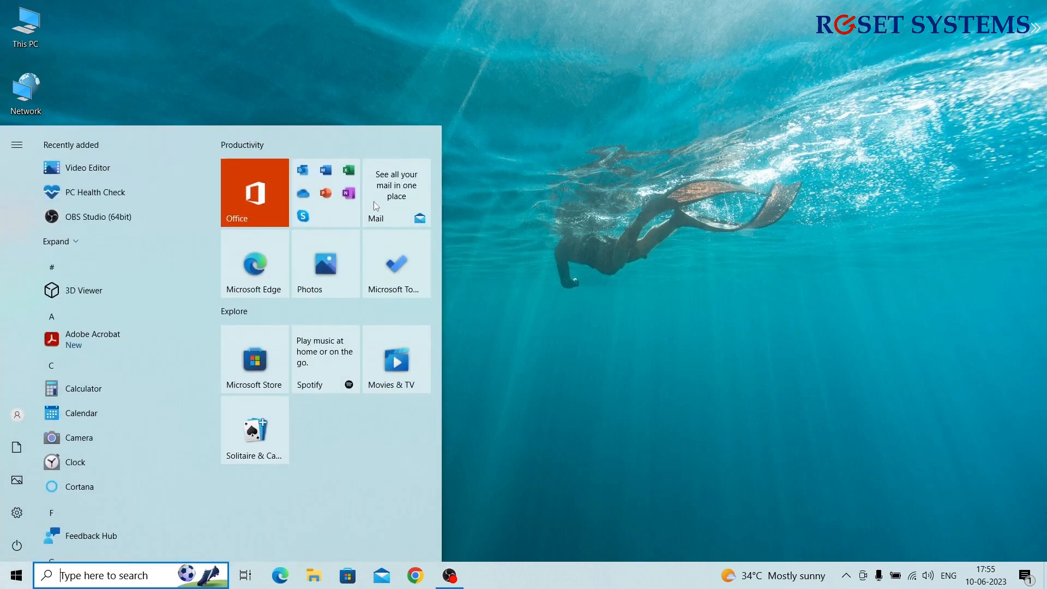
{"action": "type", "text": "netplwiz"}
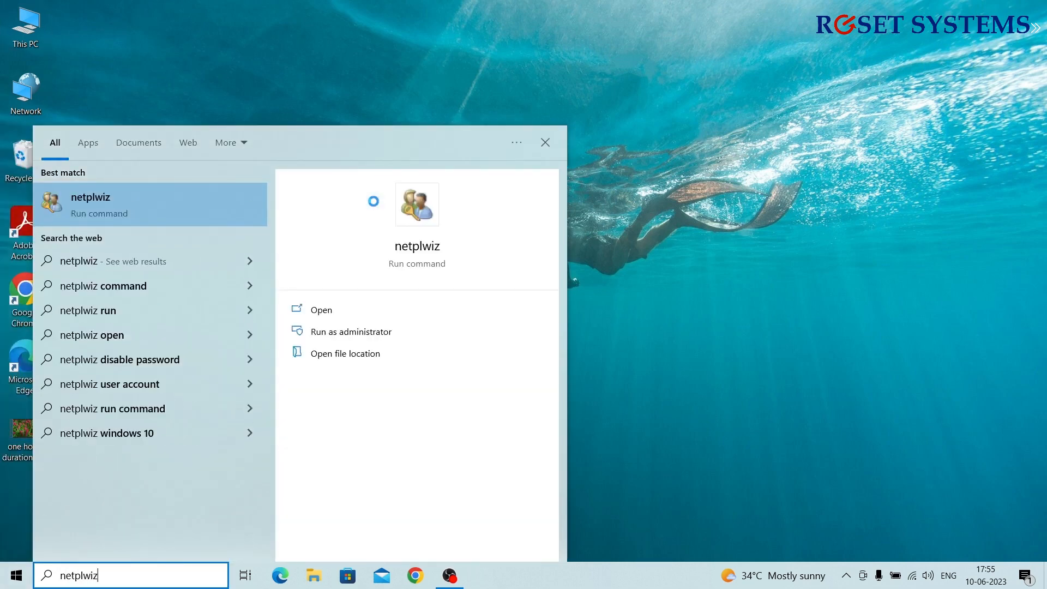
{"action": "key", "text": "Return"}
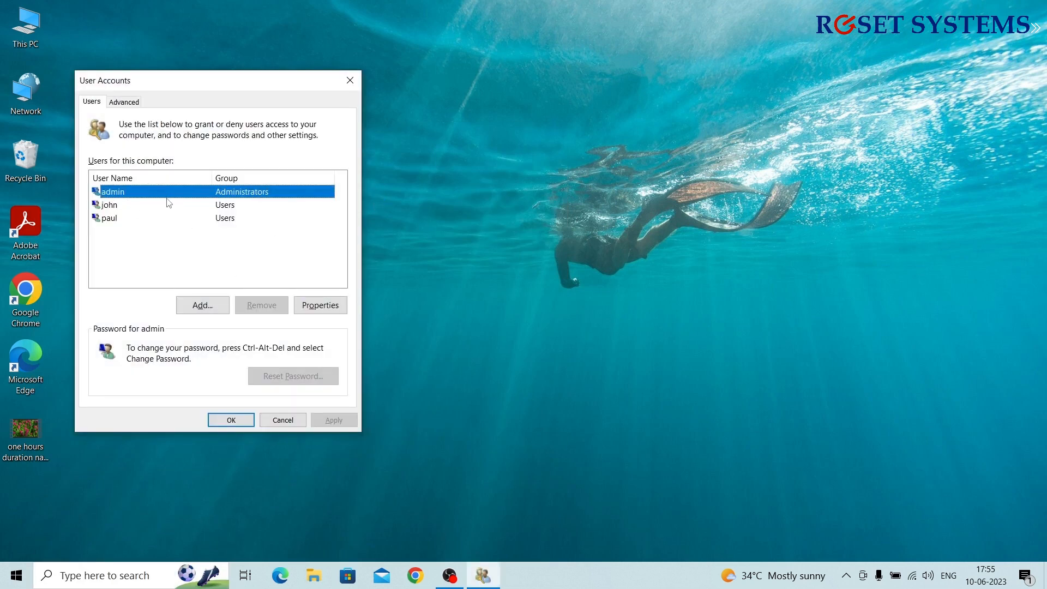
{"action": "left_click", "coordinate": [203, 307]}
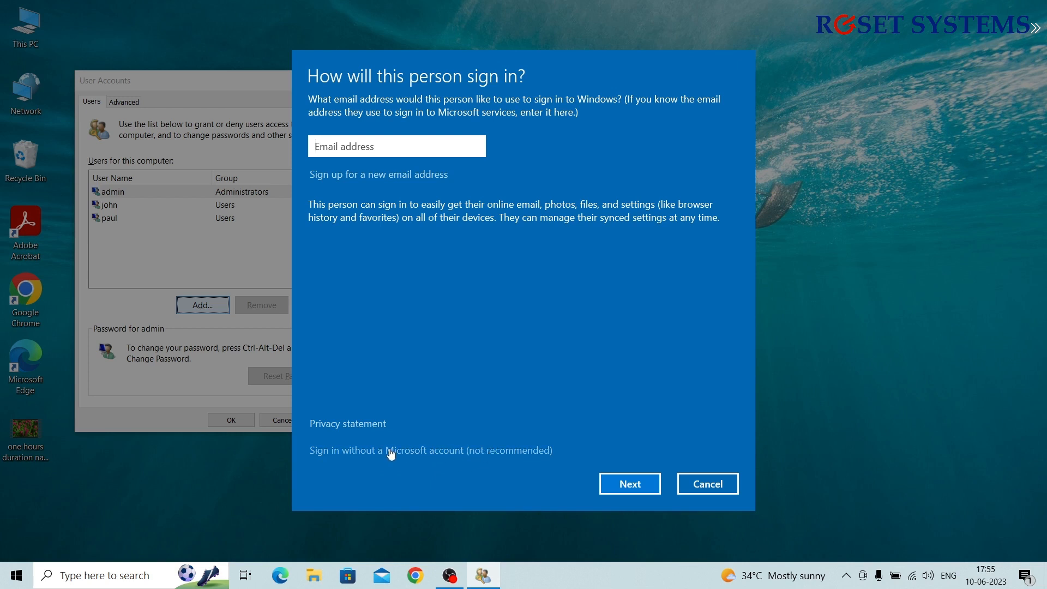
Create a local account without a Microsoft account, entering user name, password, confirmation and password hint
{"action": "left_click", "coordinate": [422, 452]}
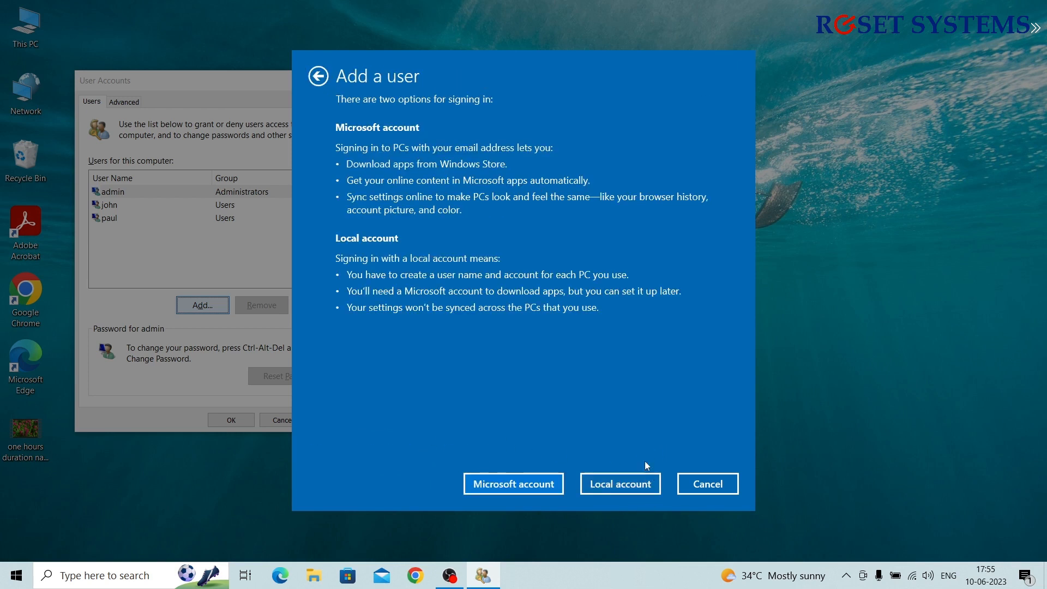
{"action": "left_click", "coordinate": [618, 493]}
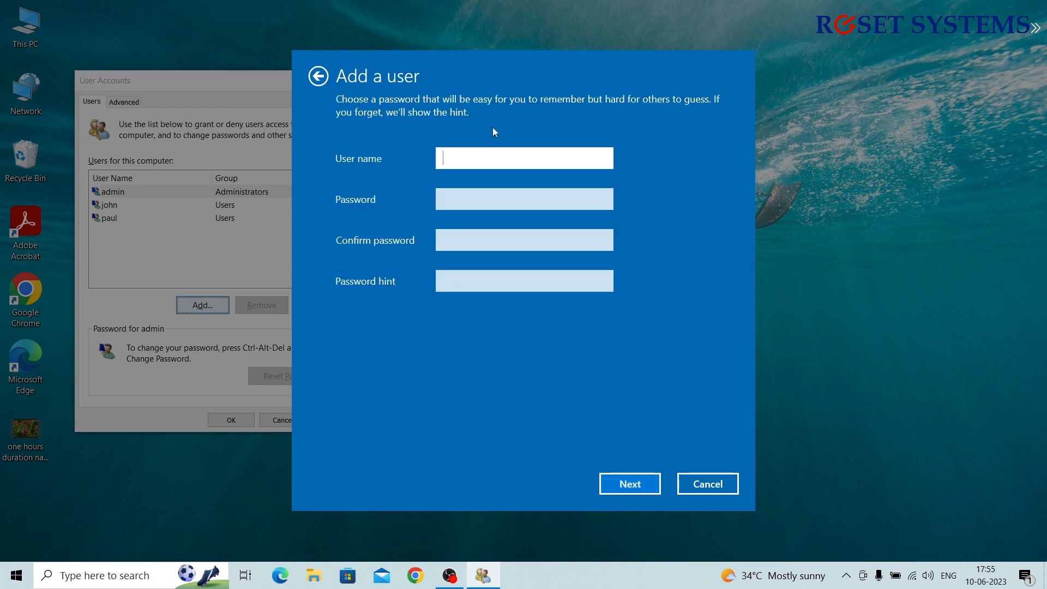
{"action": "type", "text": "Joyce"}
{"action": "key", "text": "Tab"}
{"action": "type", "text": "*****"}
{"action": "key", "text": "Tab"}
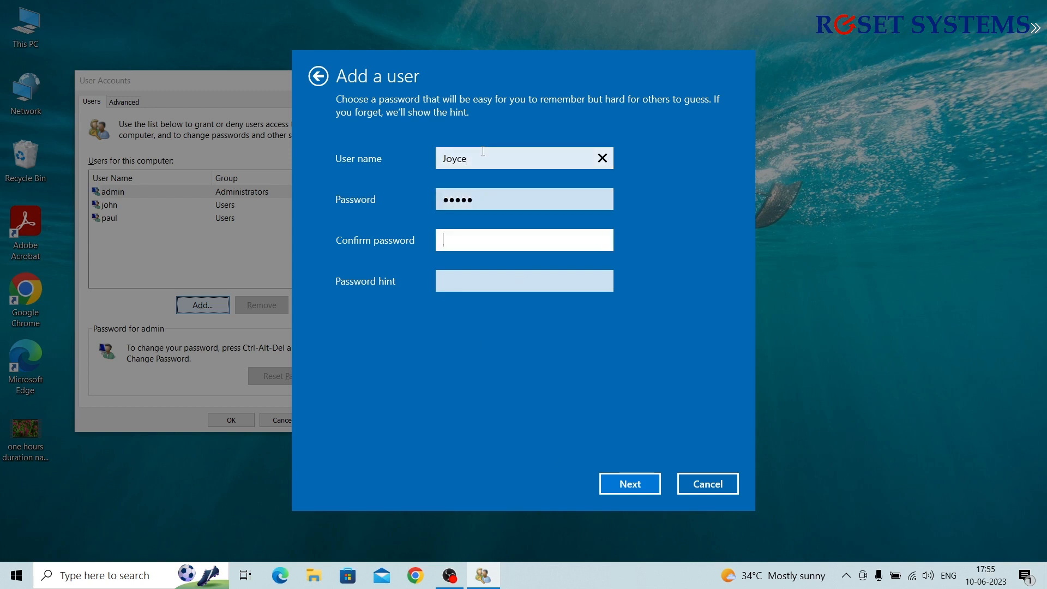
{"action": "type", "text": "*****"}
{"action": "key", "text": "Tab"}
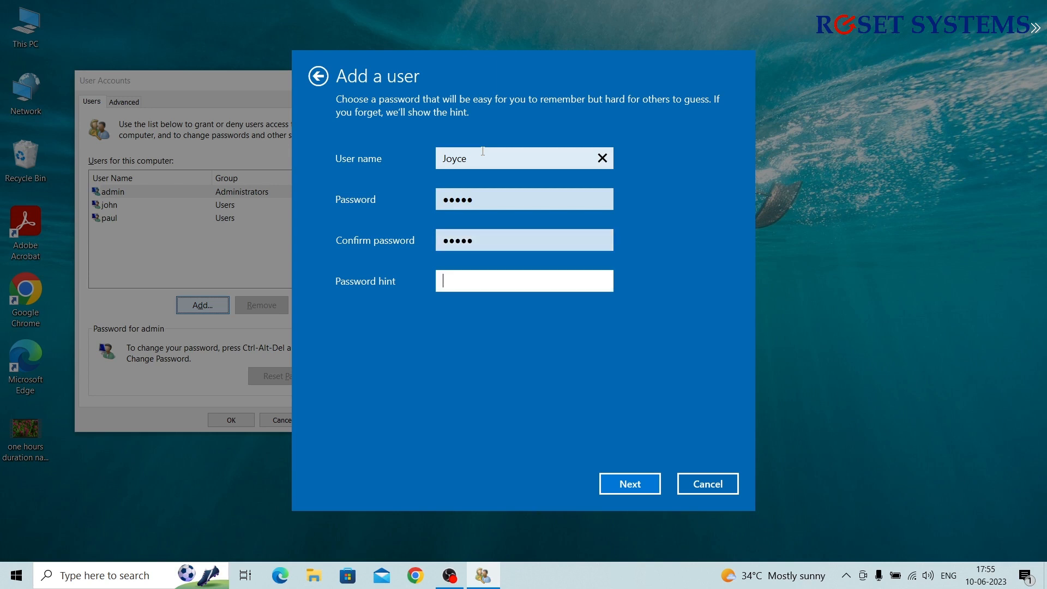
{"action": "type", "text": "paul"}
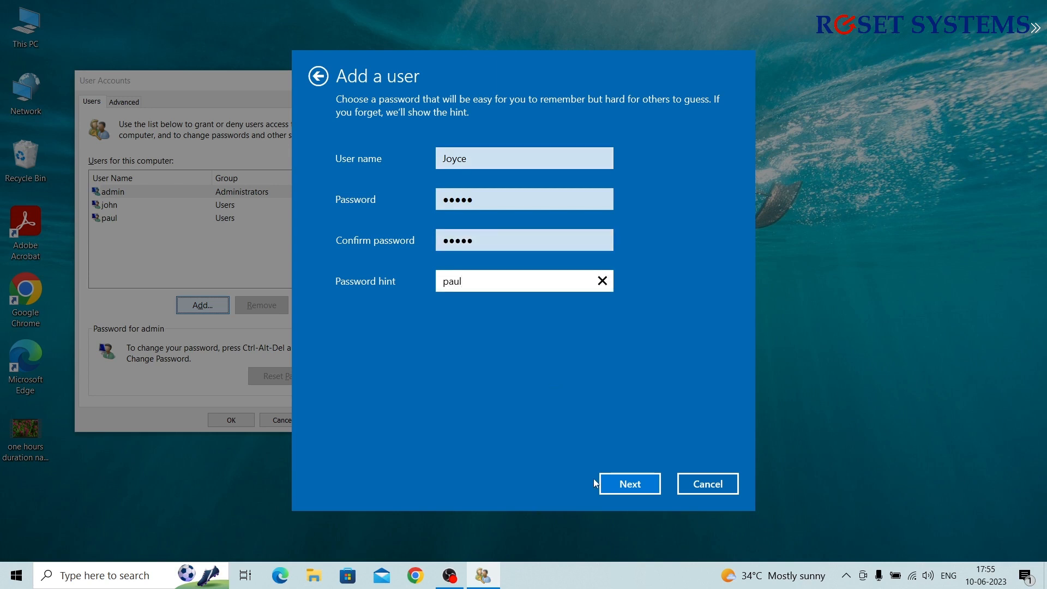
{"action": "left_click", "coordinate": [625, 481]}
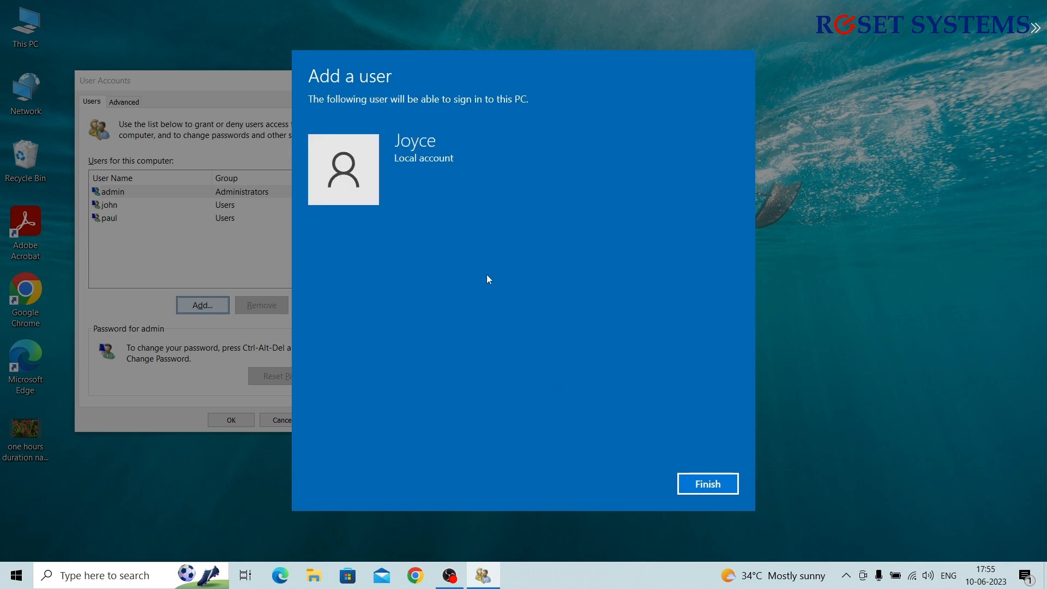
{"action": "left_click", "coordinate": [708, 484]}
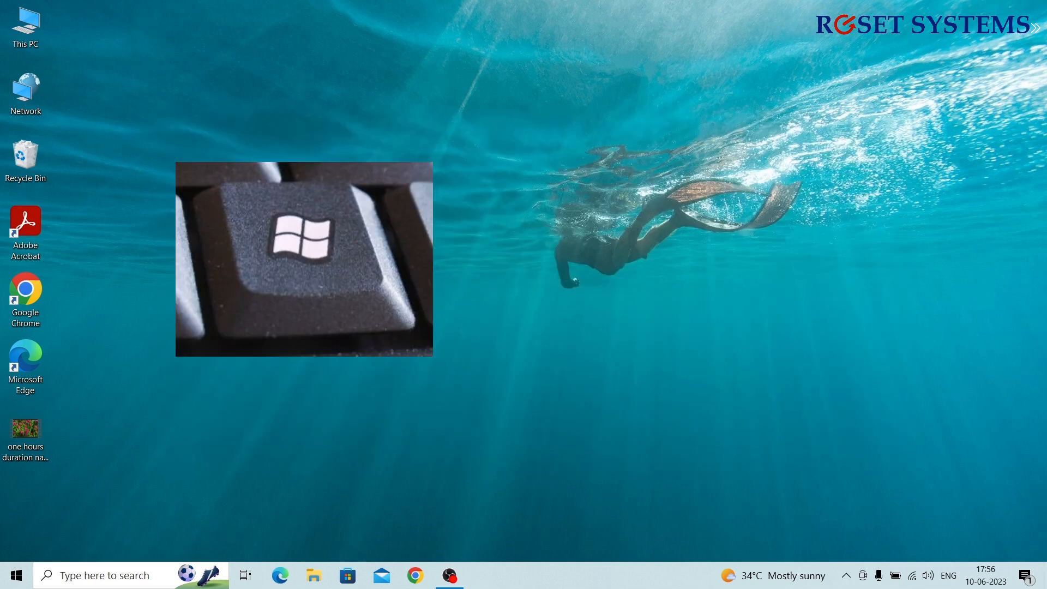
Find cmd in Start search and run Command Prompt as administrator
{"action": "key", "text": "super"}
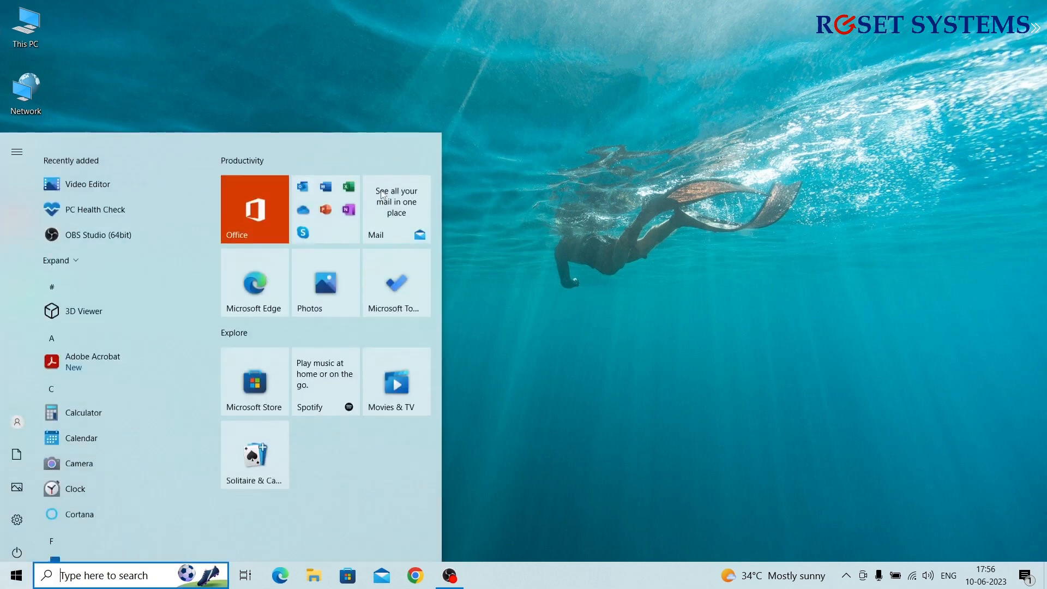
{"action": "type", "text": "cmd"}
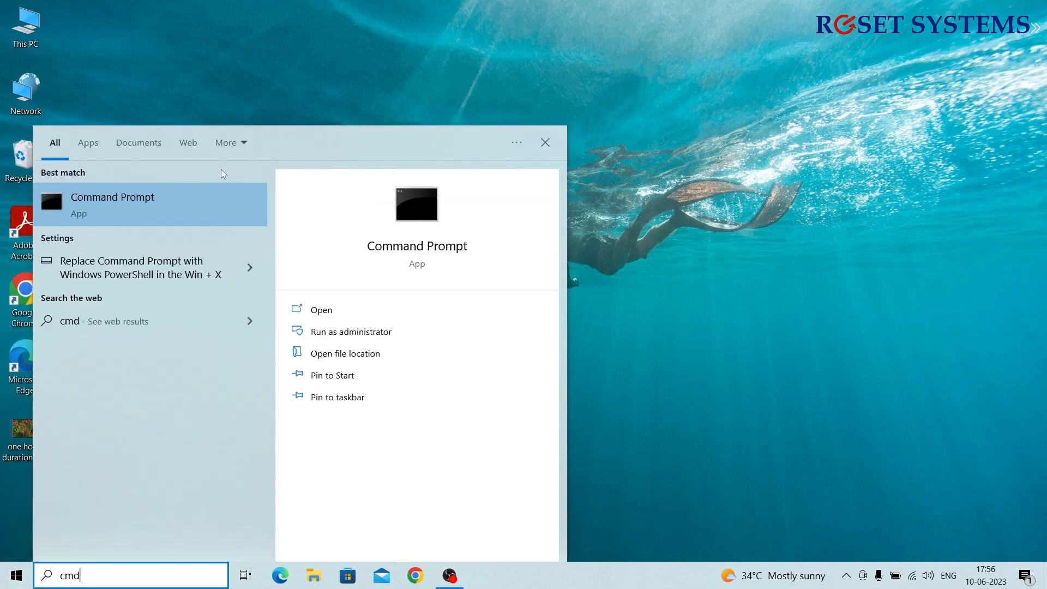
{"action": "right_click", "coordinate": [129, 208]}
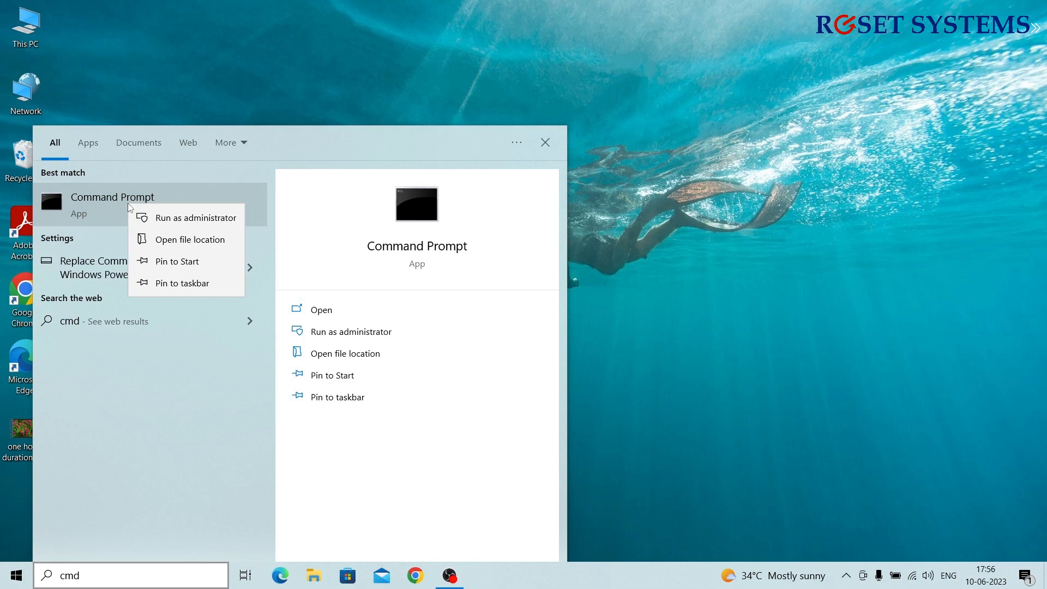
{"action": "left_click", "coordinate": [165, 222]}
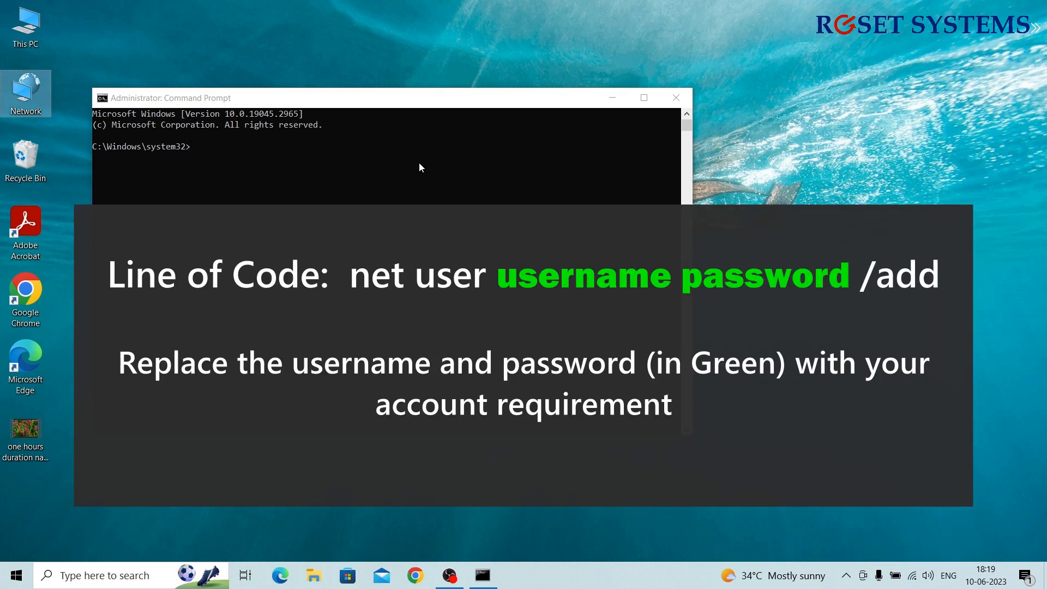
Run a net user /add command with a user name and password to create another local account
{"action": "left_click", "coordinate": [420, 167]}
{"action": "type", "text": "net us"}
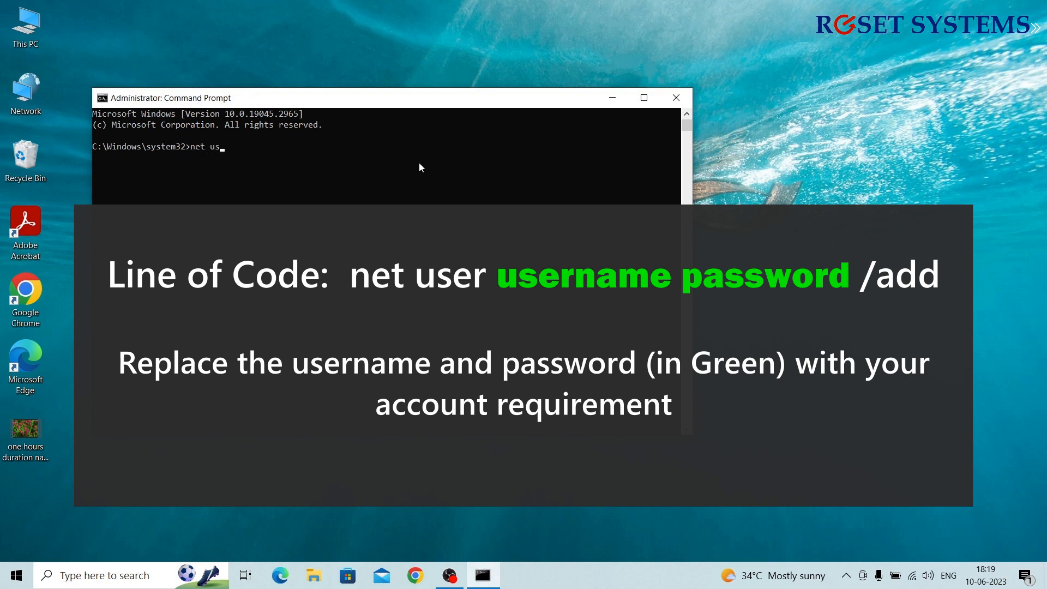
{"action": "type", "text": "er paul 123"}
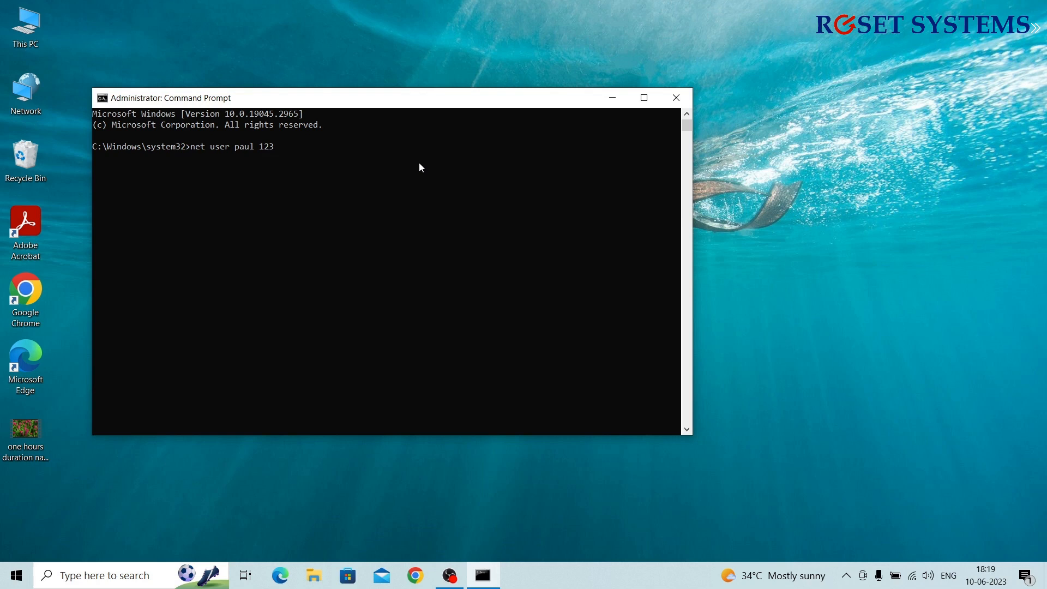
{"action": "type", "text": "4 /add"}
{"action": "key", "text": "Return"}
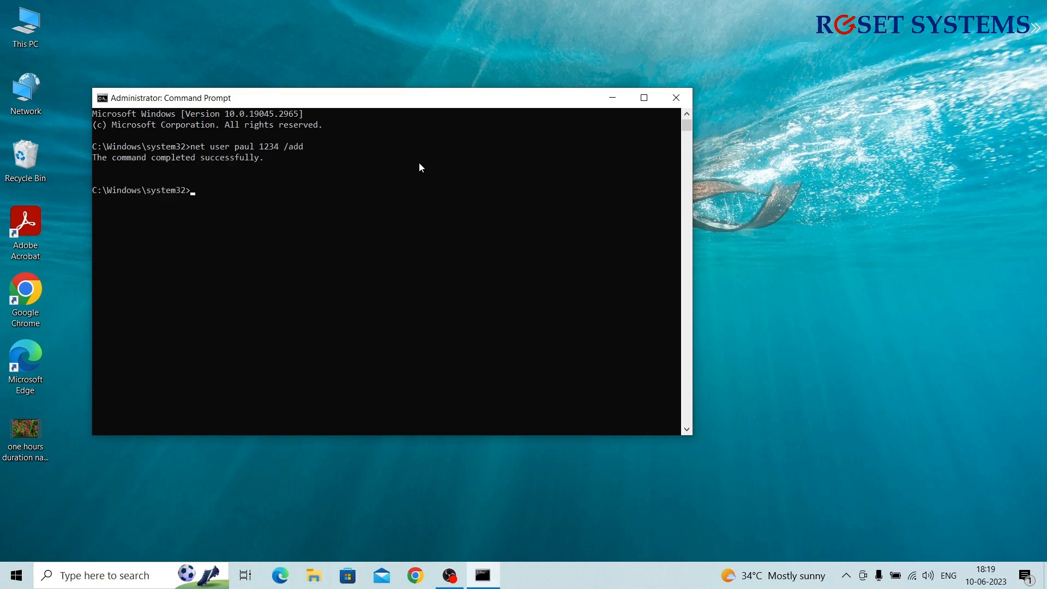